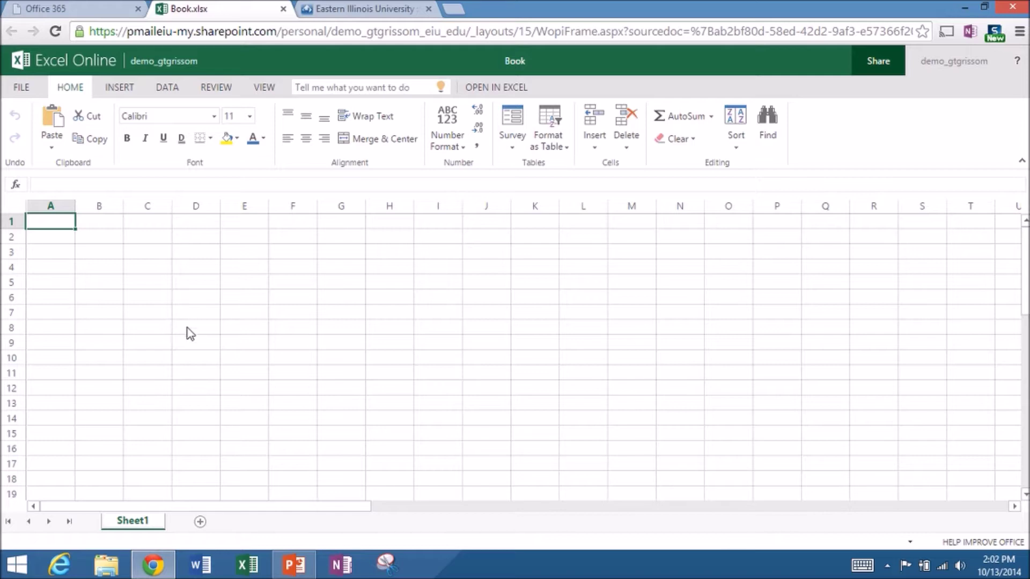
# - Replace the workbook title 'Book' with 'English Class 10132014' and commit the new name
pyautogui.click(515, 63)
pyautogui.press('BackSpace')
pyautogui.write('English Class 10132014')
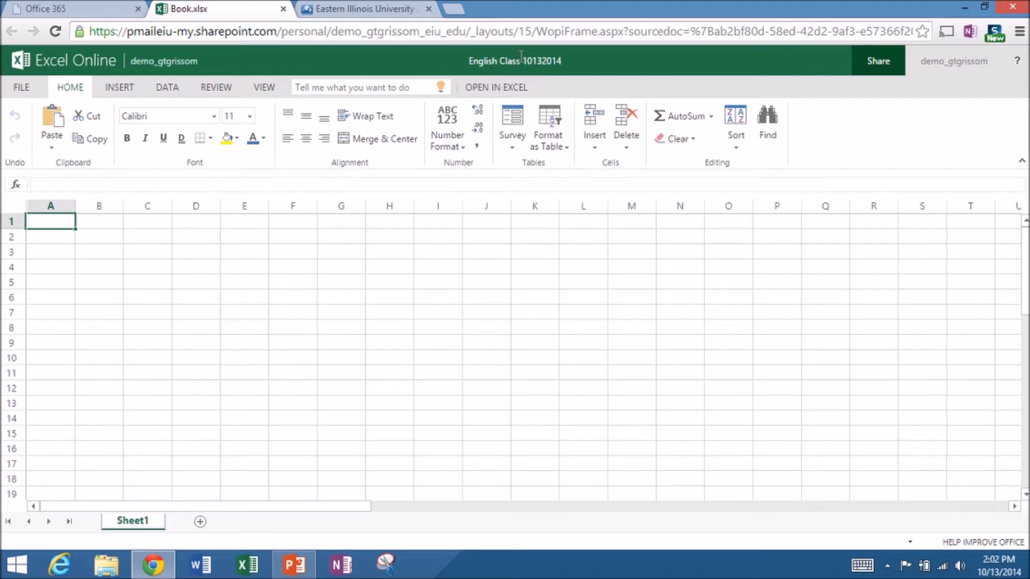
pyautogui.click(434, 251)
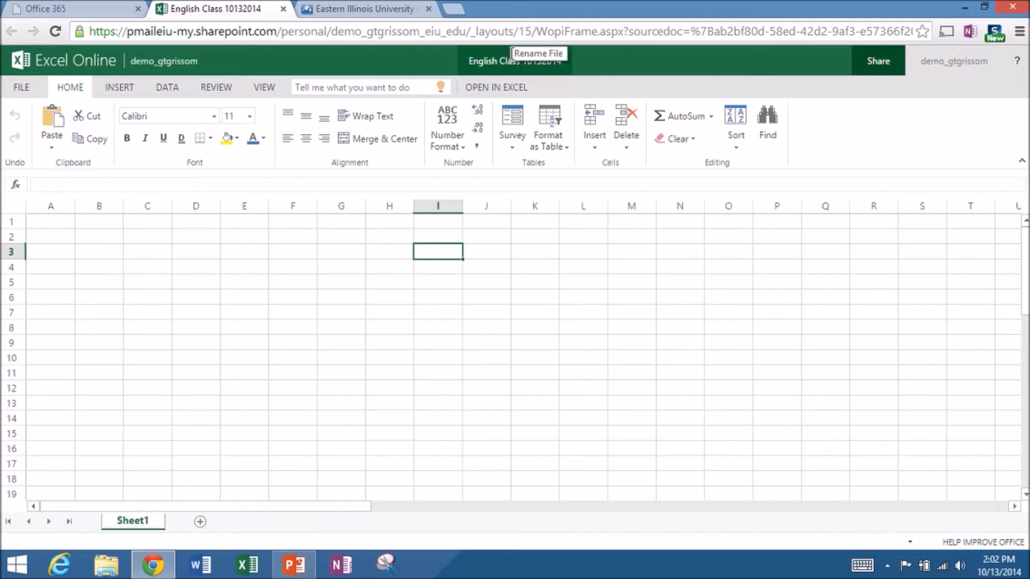
pyautogui.click(398, 284)
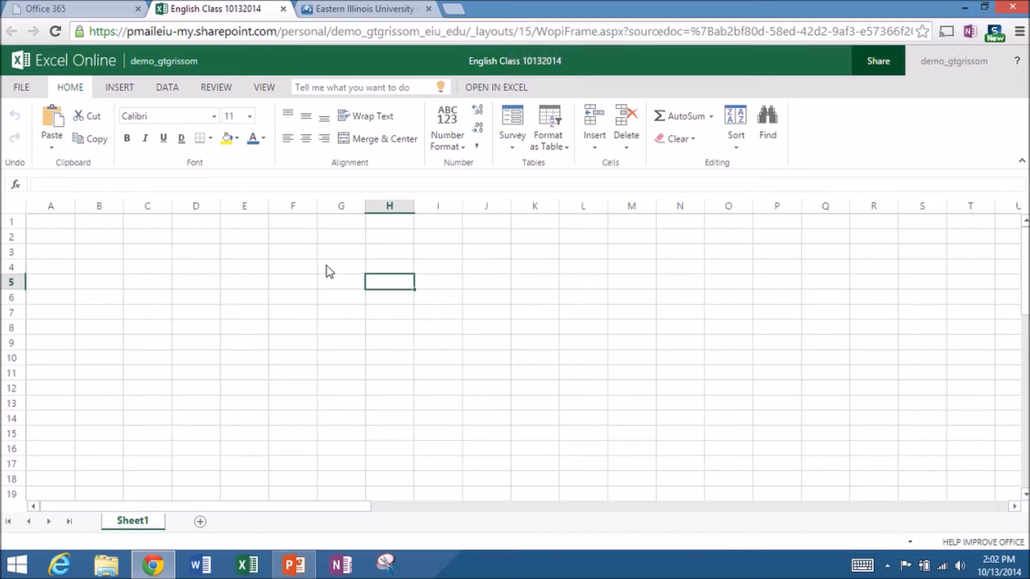
# - Enter 'Student Name' in cell A1 and widen column A to fit it
pyautogui.click(47, 224)
pyautogui.write('St')
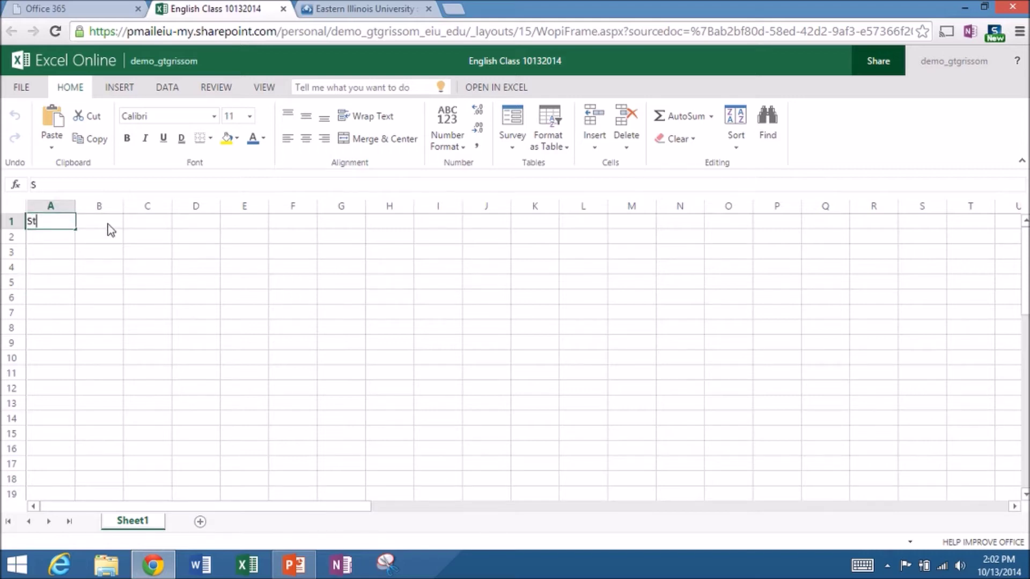
pyautogui.write('udent Name')
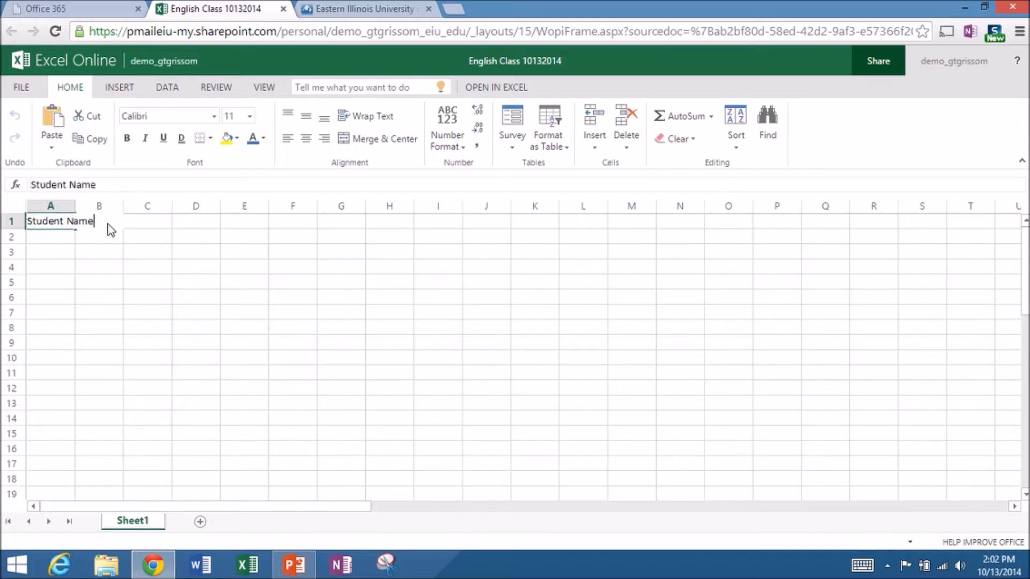
pyautogui.click(181, 314)
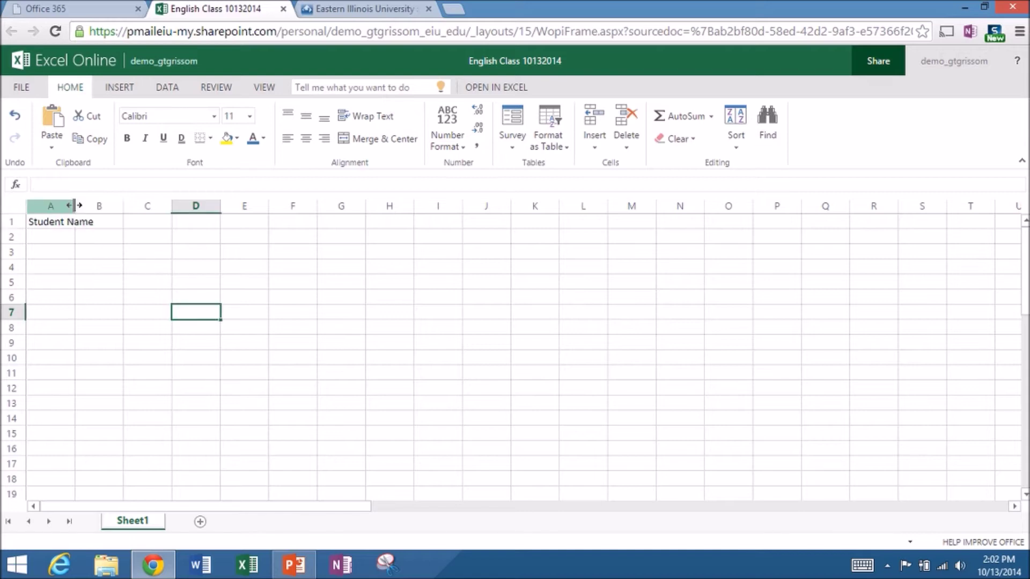
pyautogui.moveTo(80, 206); pyautogui.dragTo(129, 213)
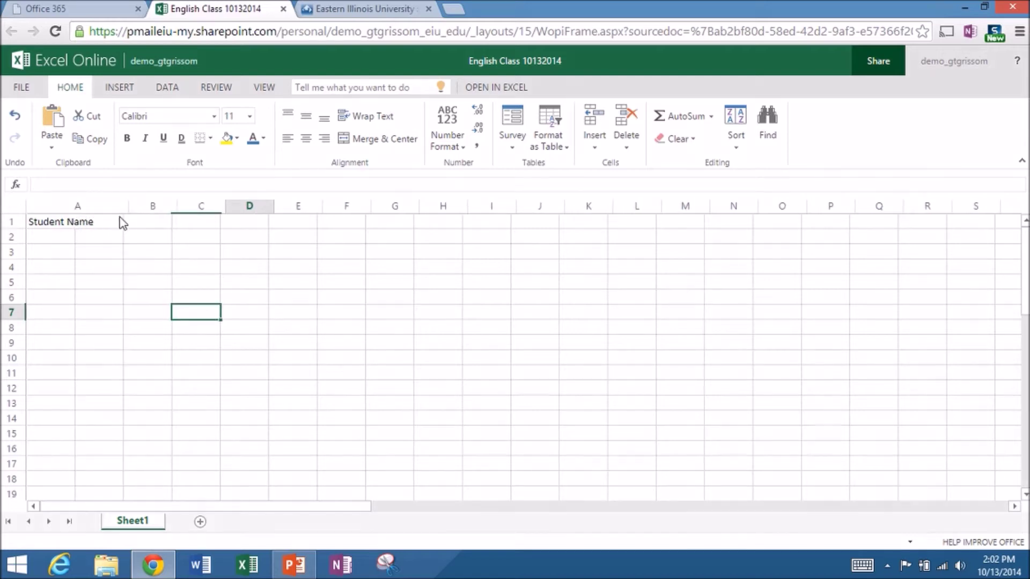
pyautogui.click(59, 239)
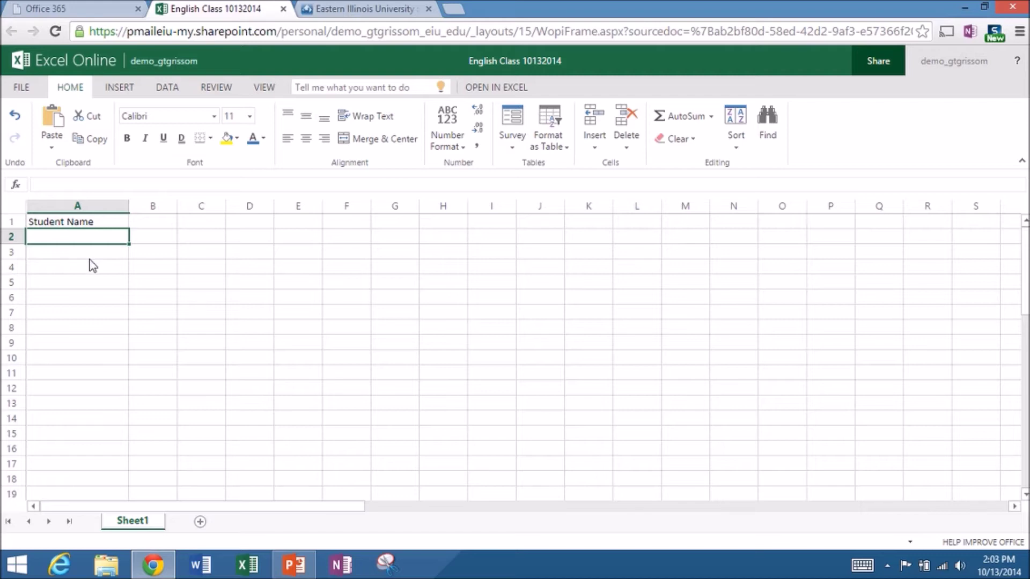
# - Enter 'Student 1' in A2 and 'Student 2' in A3
pyautogui.write('Student')
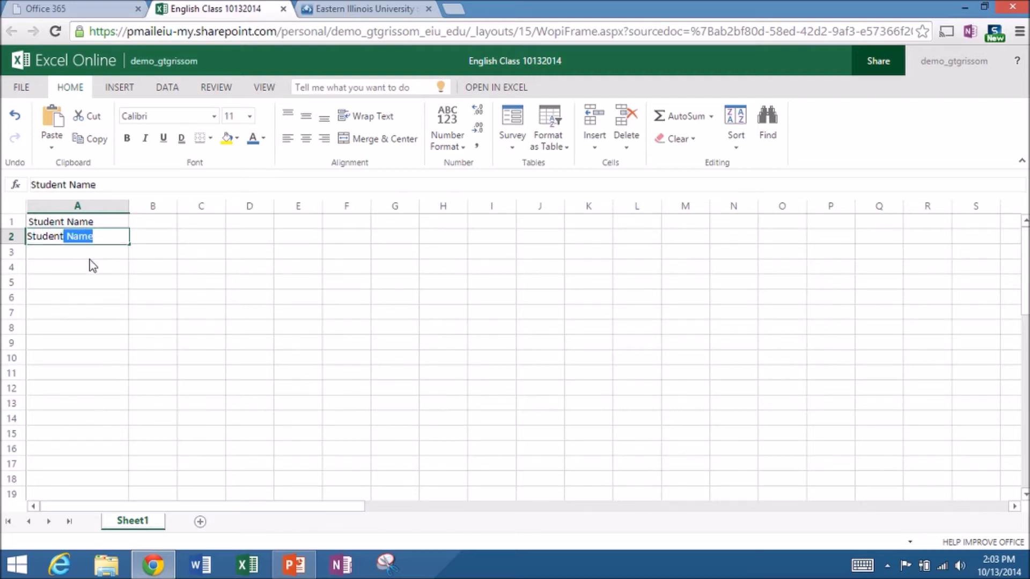
pyautogui.write(' 1')
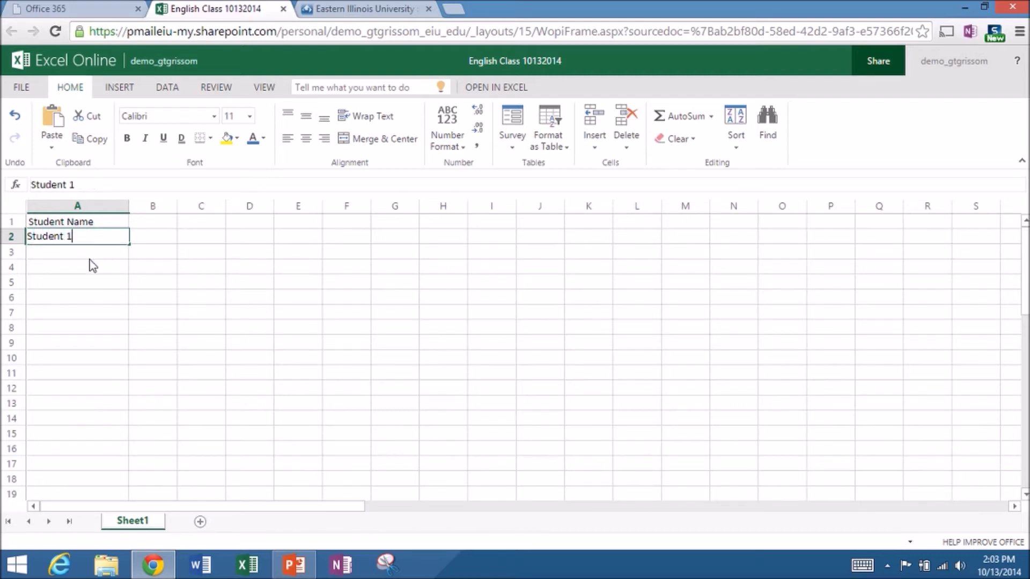
pyautogui.press('Return')
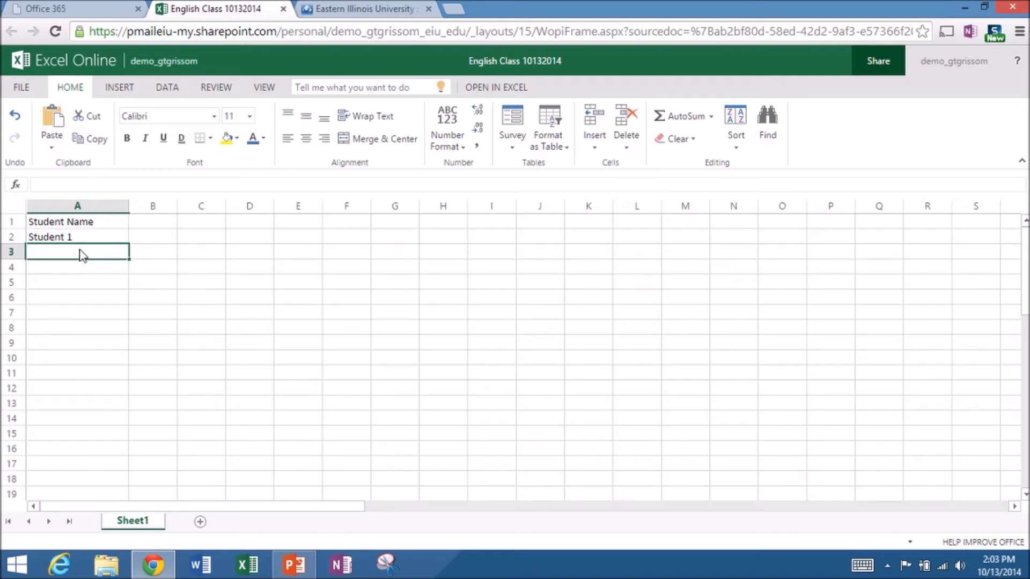
pyautogui.write('Student')
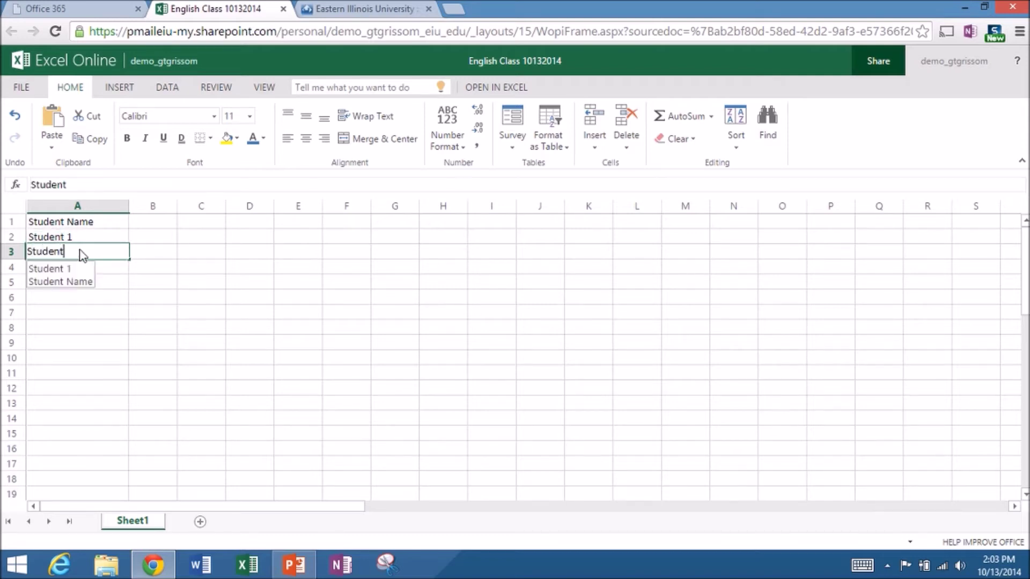
pyautogui.write(' 2')
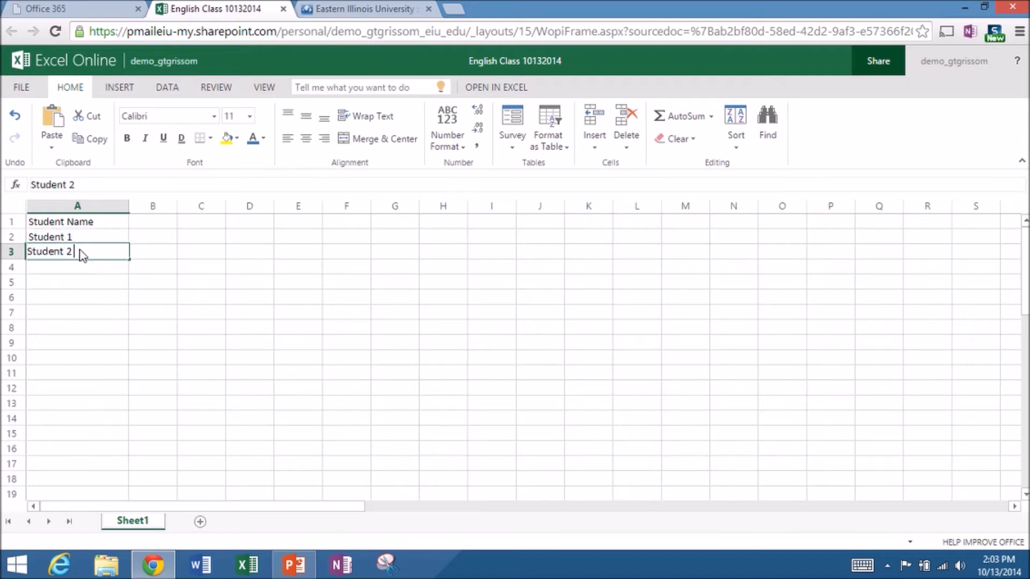
pyautogui.click(96, 316)
# - Fill the student numbering down to row 18, then undo that fill
pyautogui.click(62, 234)
pyautogui.moveTo(65, 243); pyautogui.dragTo(66, 254)
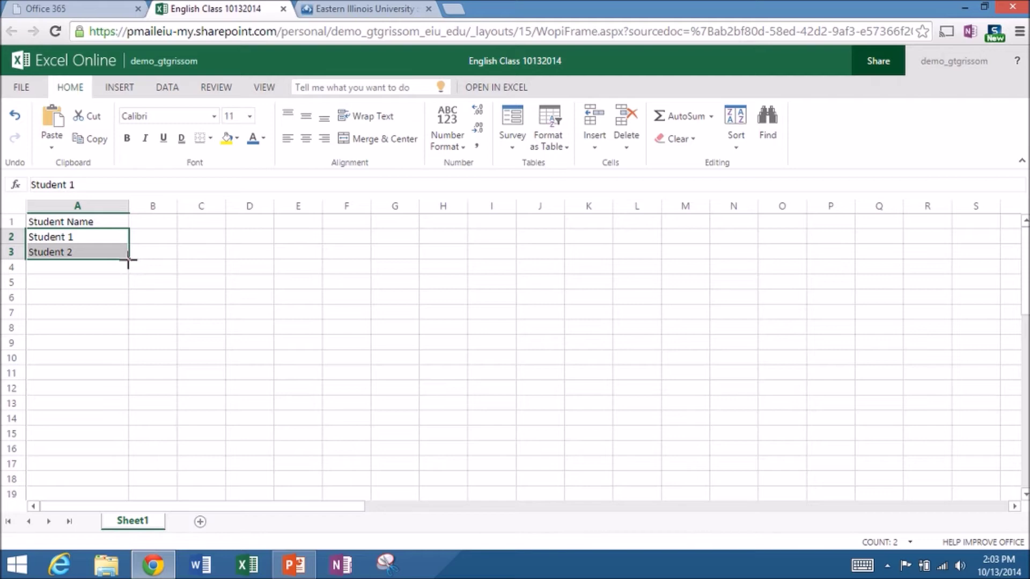
pyautogui.moveTo(129, 261); pyautogui.dragTo(154, 473)
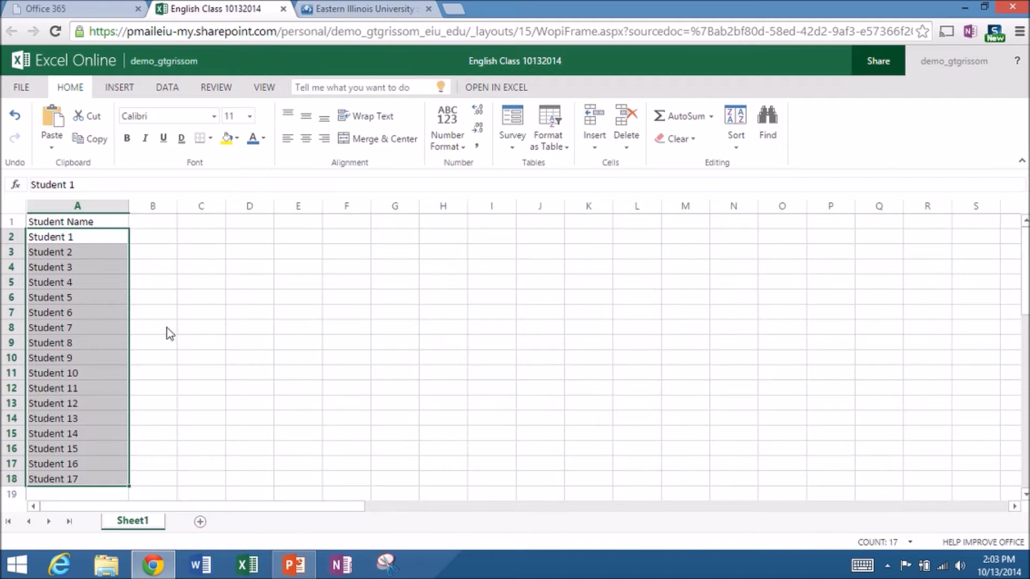
pyautogui.hotkey('ctrl', 'z')
pyautogui.click(153, 327)
pyautogui.click(59, 282)
pyautogui.click(53, 237)
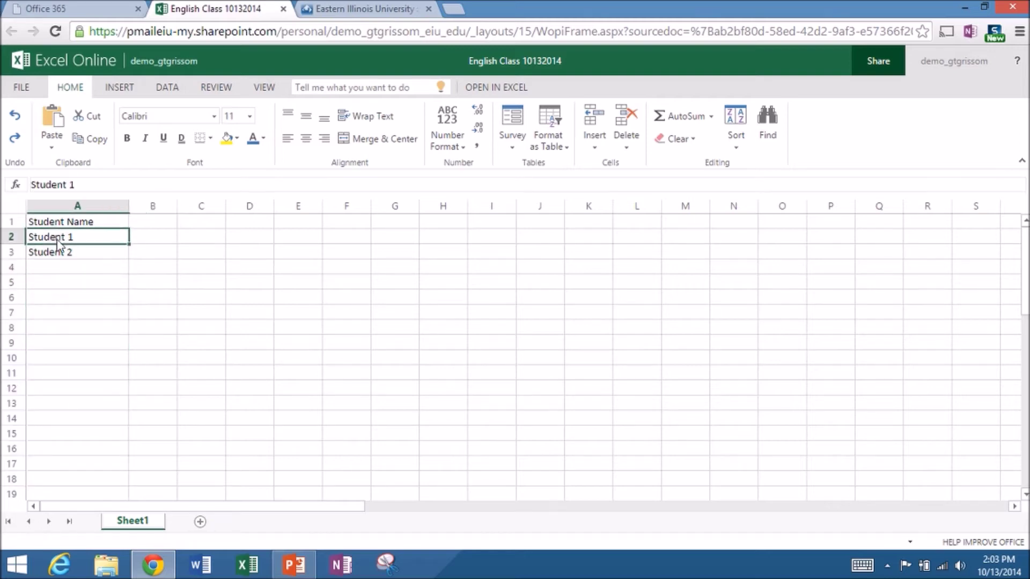
pyautogui.click(66, 252)
pyautogui.click(64, 237)
pyautogui.click(158, 225)
# - Add the headings Test 1, Test 2 and Test 3 in B1:D1
pyautogui.write('Te')
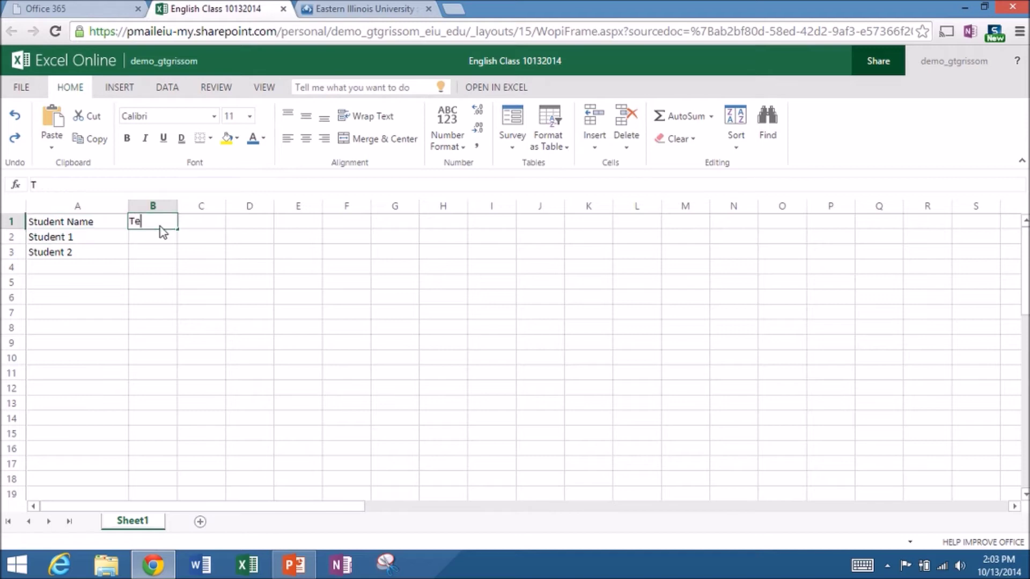
pyautogui.write('st 1')
pyautogui.press('Tab')
pyautogui.write('Test 2')
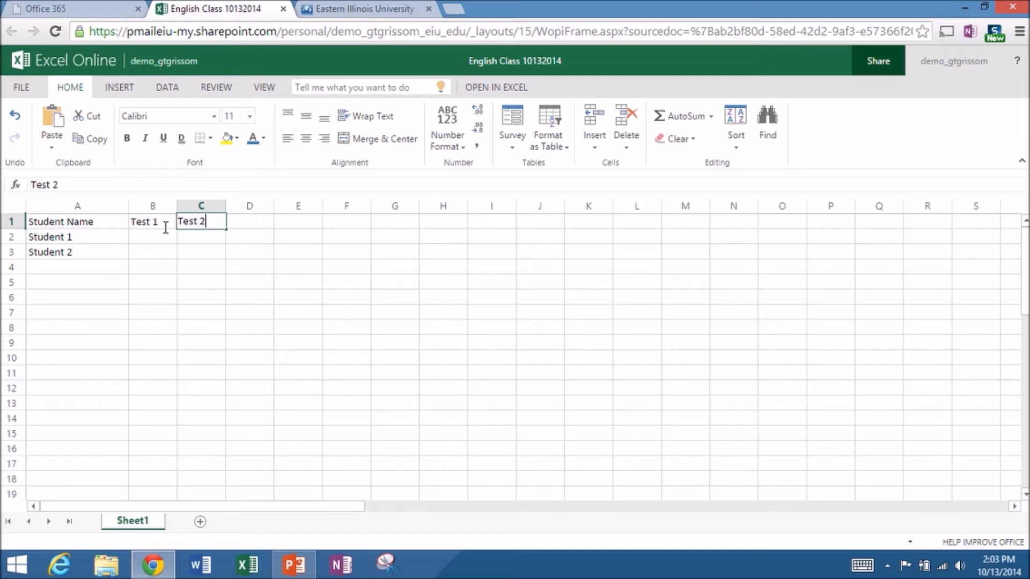
pyautogui.press('Tab')
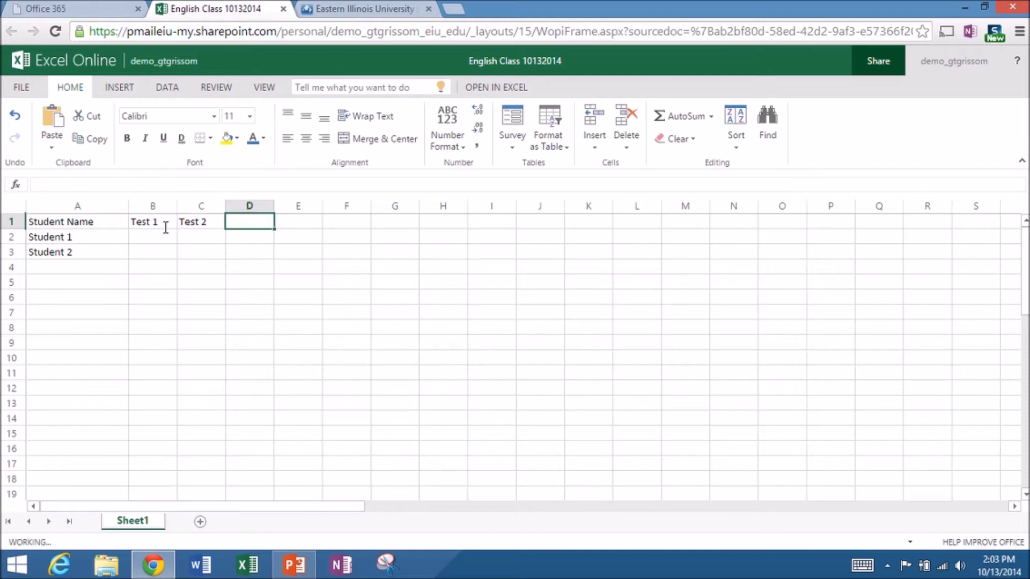
pyautogui.write('Test 3')
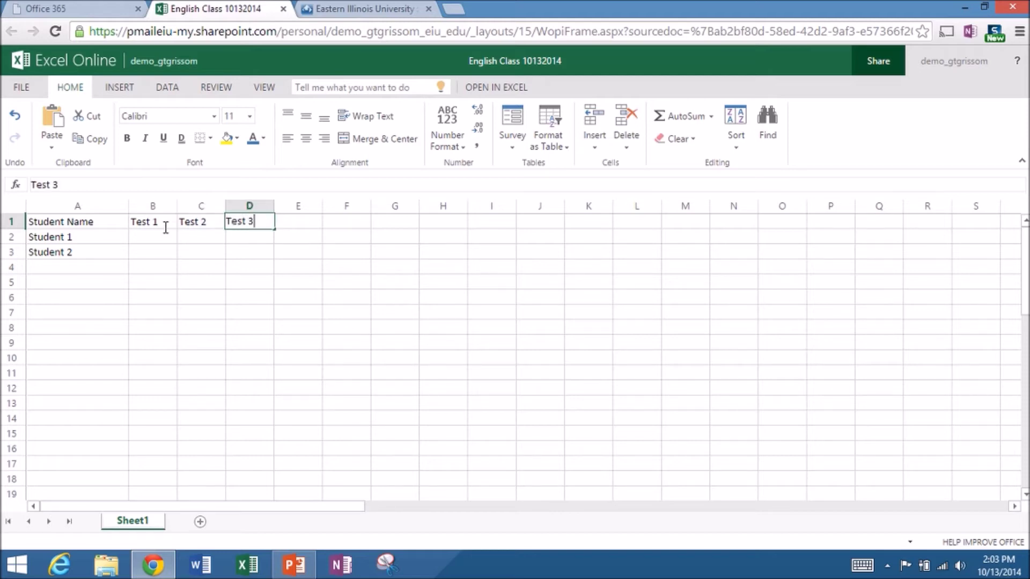
# - Enter Student 1's scores 100, 89 and 92 in B2:D2
pyautogui.click(145, 237)
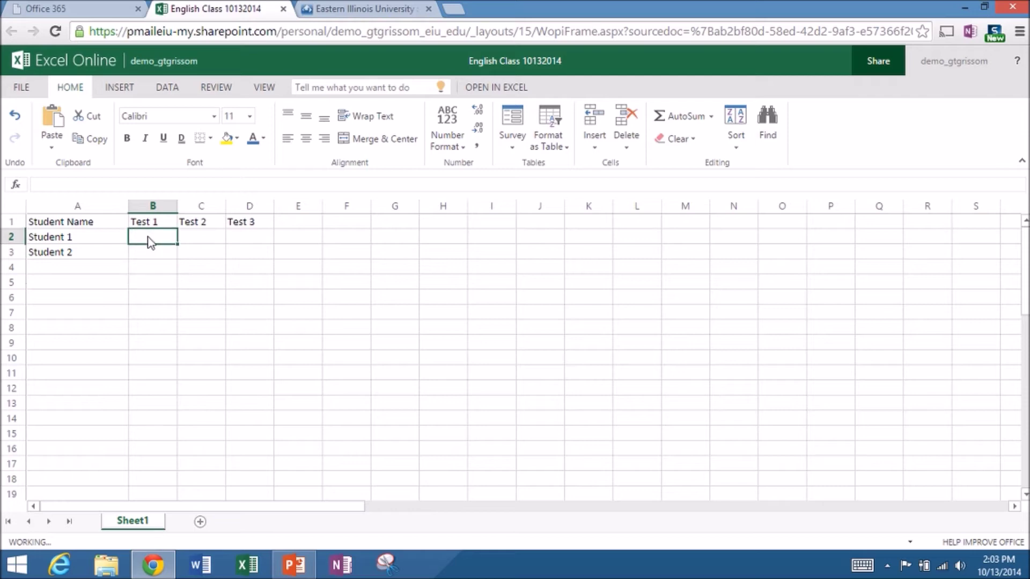
pyautogui.write('100')
pyautogui.press('Tab')
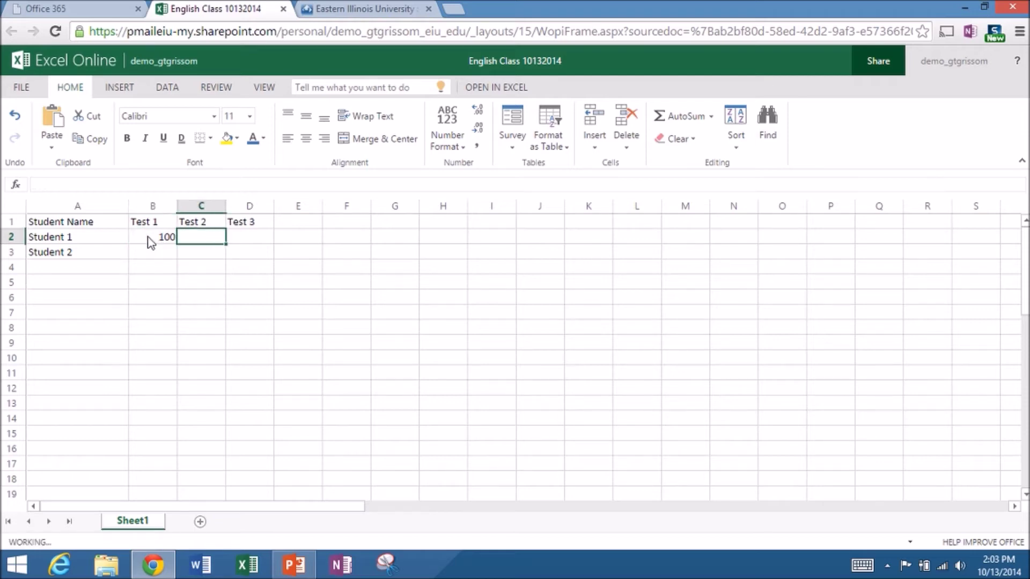
pyautogui.write('89')
pyautogui.press('Tab')
pyautogui.write('92')
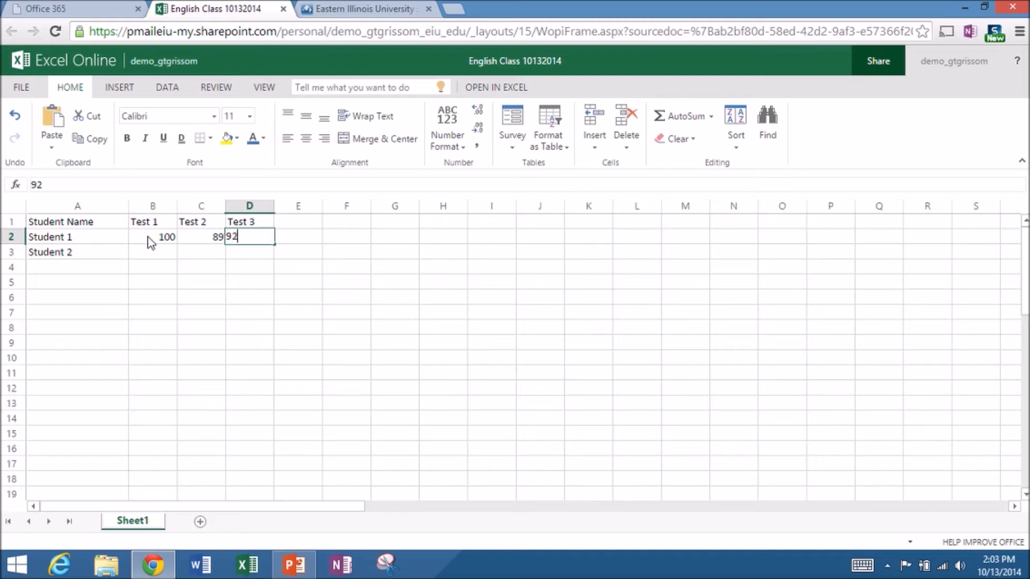
pyautogui.press('Return')
# - Enter Student 2's Test 1 and Test 2 scores, 98 and 89
pyautogui.press('Left')
pyautogui.press('Left')
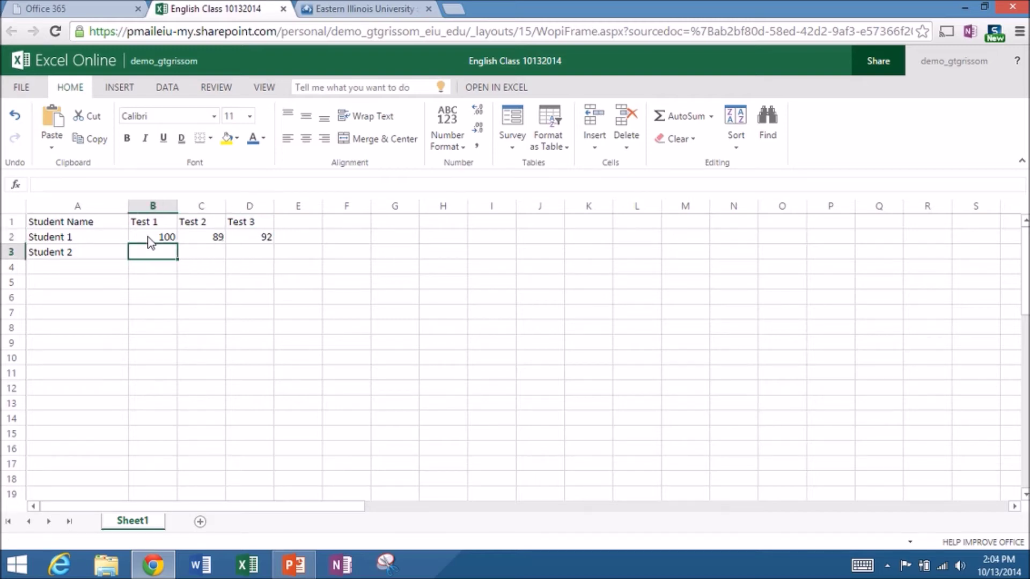
pyautogui.write('98')
pyautogui.press('Tab')
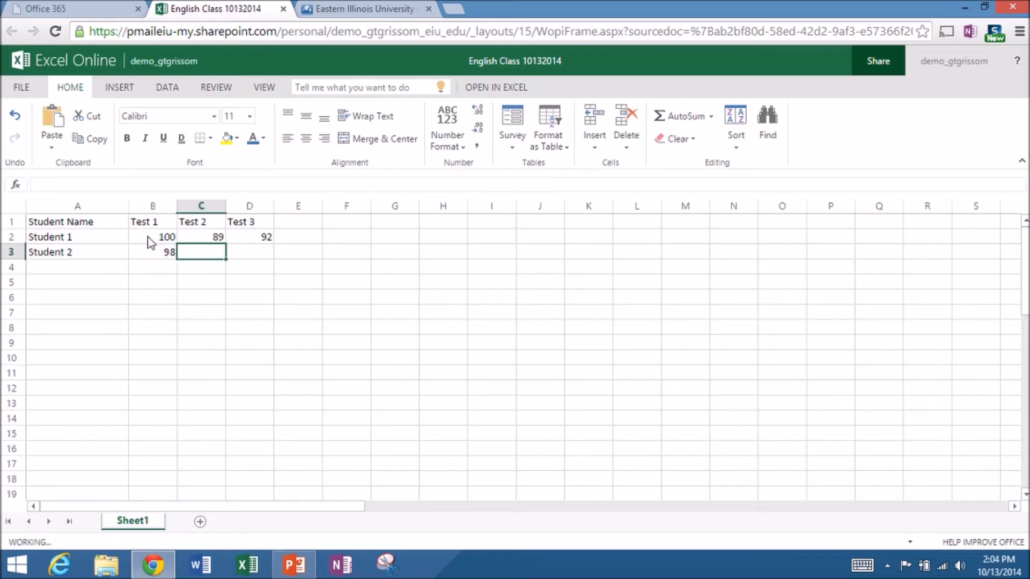
pyautogui.write('89')
pyautogui.press('Tab')
# - Enter 99 in D3, type 'Total Points' in E1, and widen column E to fit
pyautogui.write('99')
pyautogui.press('Tab')
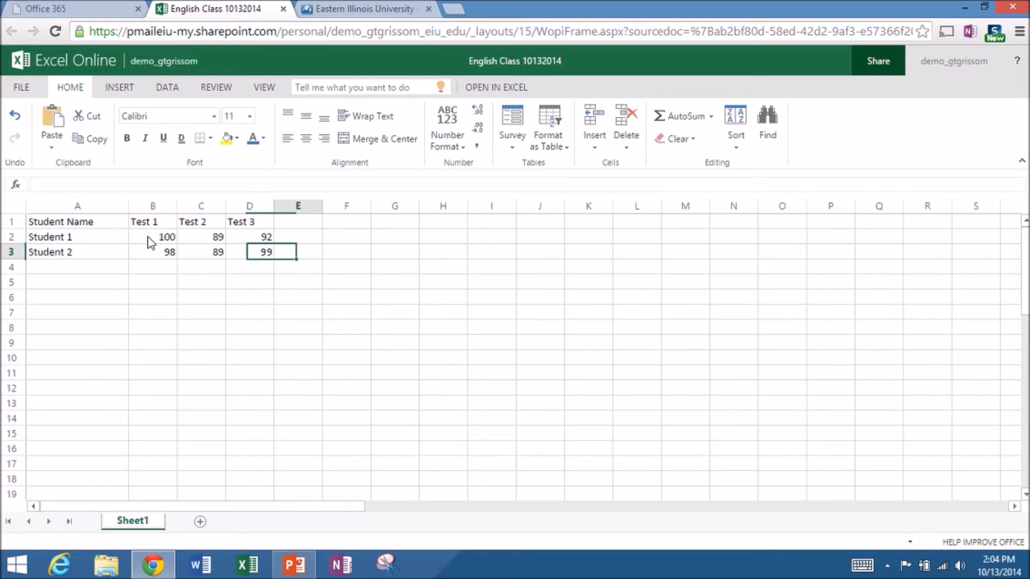
pyautogui.click(291, 222)
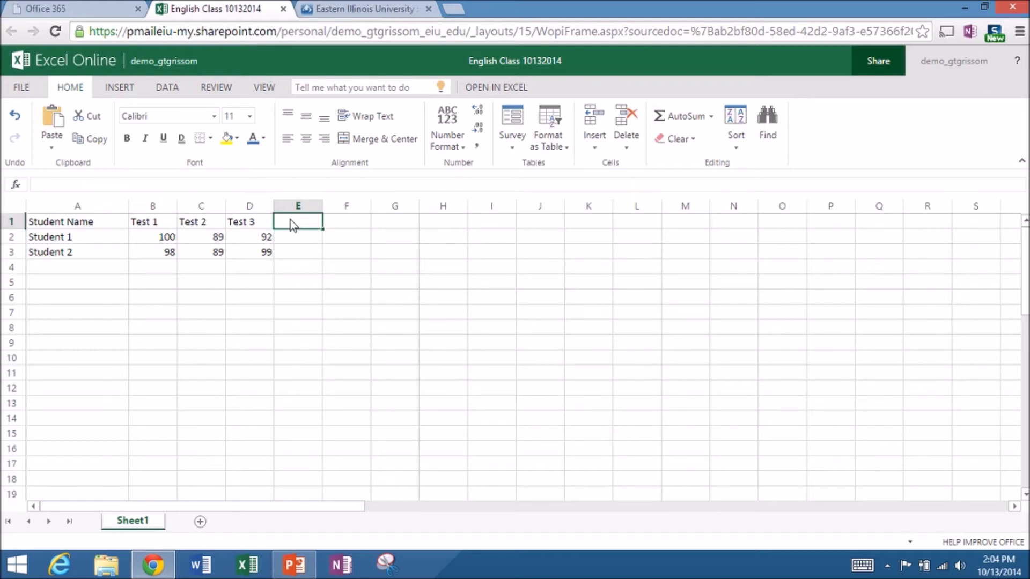
pyautogui.write('Total PO')
pyautogui.press('BackSpace')
pyautogui.press('BackSpace')
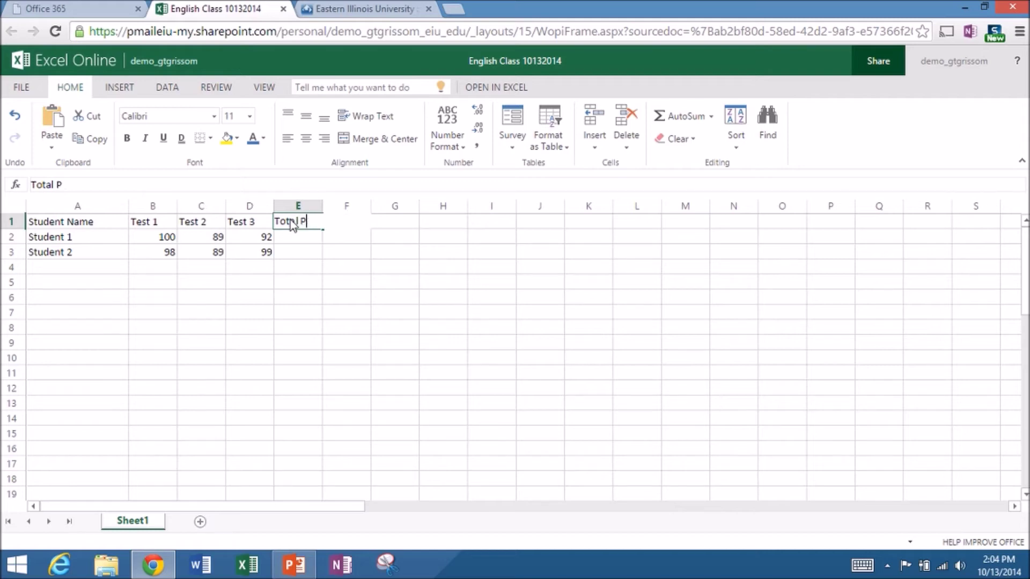
pyautogui.write('Points')
pyautogui.click(314, 316)
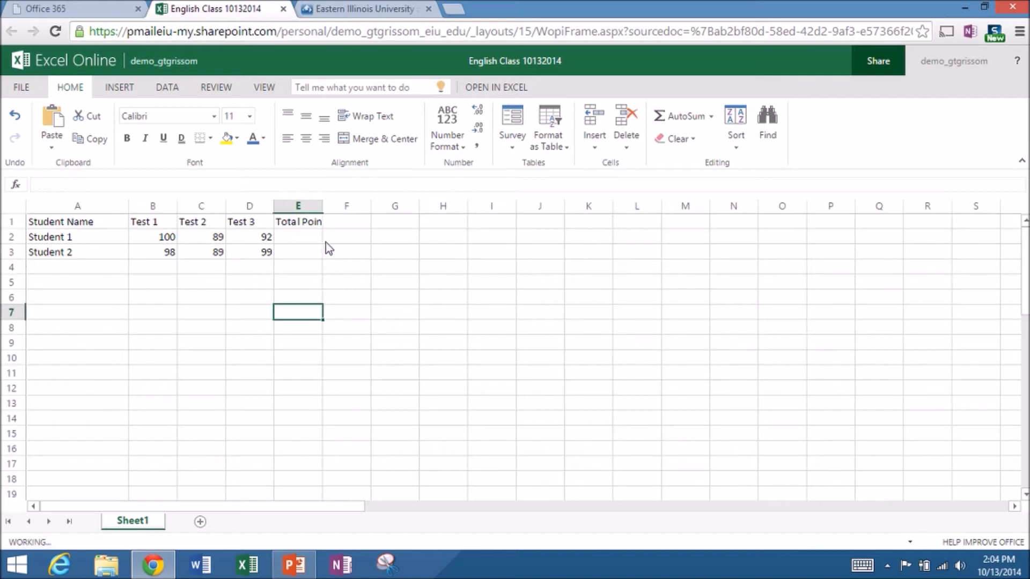
pyautogui.moveTo(323, 207); pyautogui.dragTo(340, 210)
pyautogui.click(296, 239)
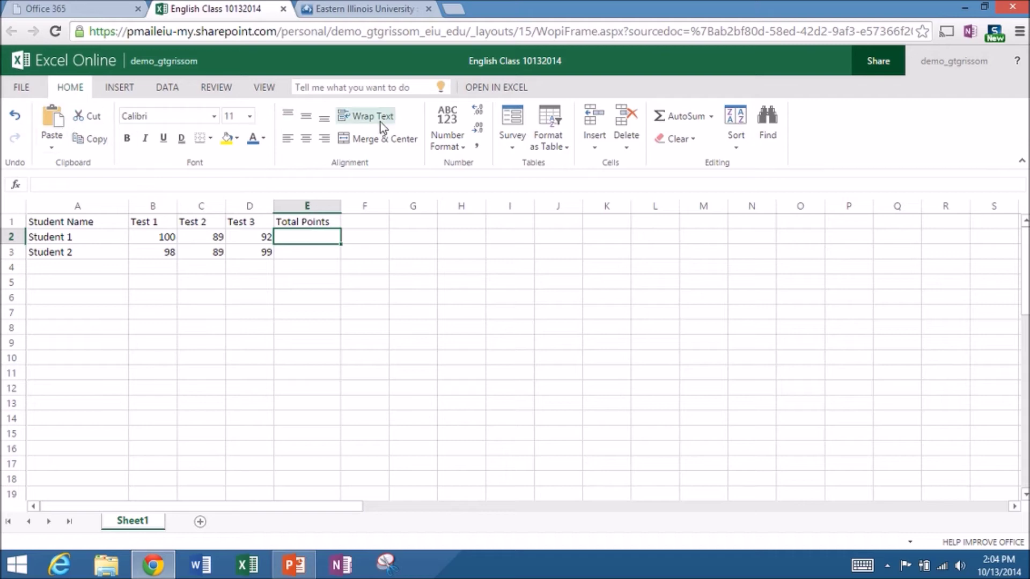
# - AutoSum Student 1's scores in E2 (281) and copy the SUM formula to E3 (286)
pyautogui.click(685, 118)
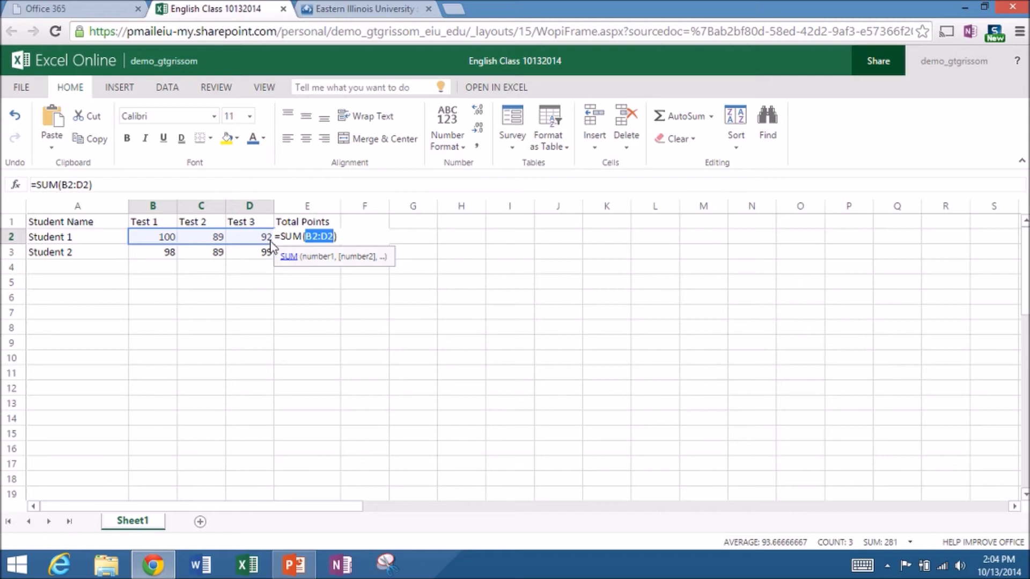
pyautogui.press('Return')
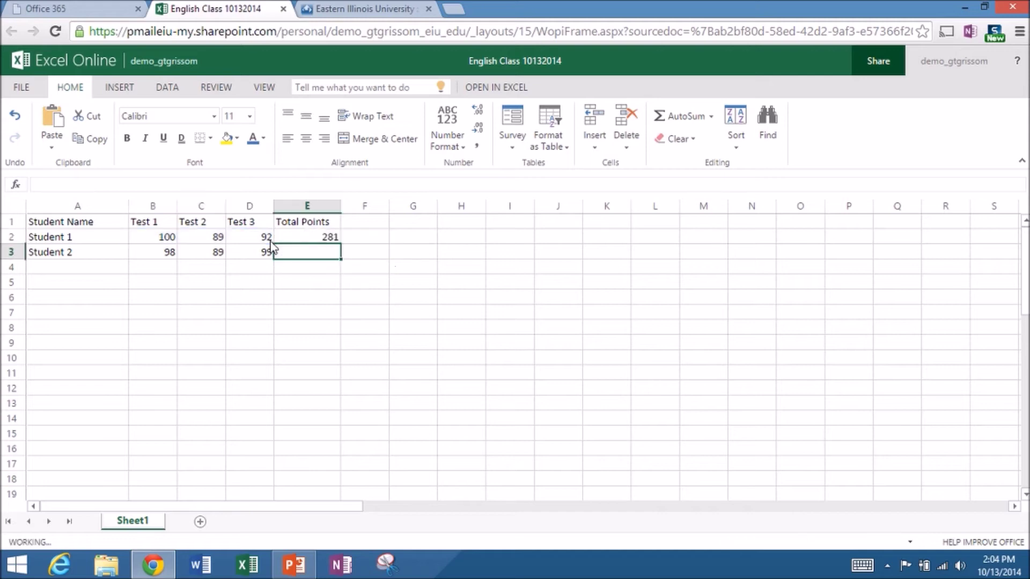
pyautogui.click(330, 240)
pyautogui.moveTo(341, 247); pyautogui.dragTo(322, 258)
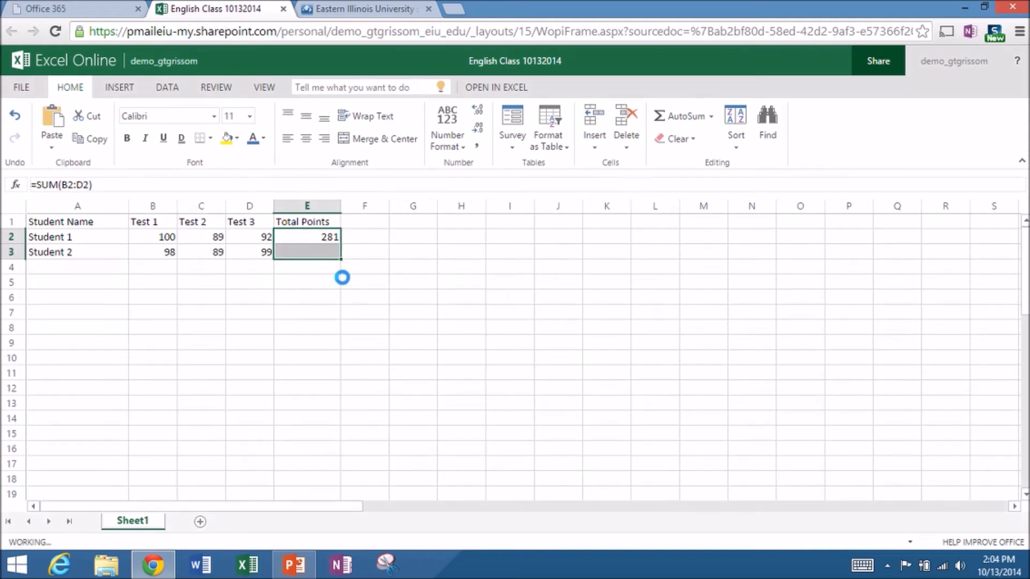
pyautogui.click(322, 280)
pyautogui.click(324, 253)
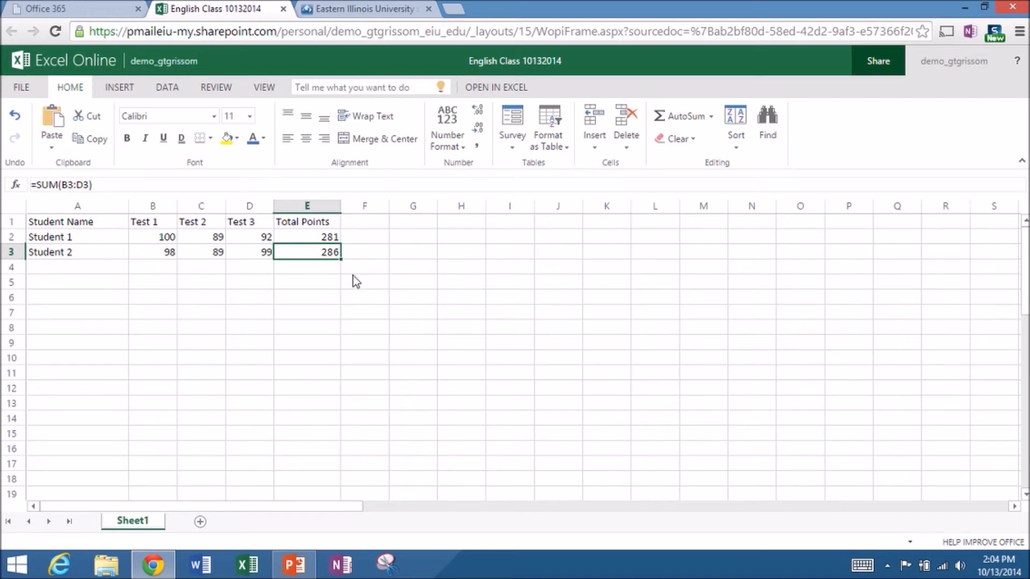
pyautogui.click(185, 315)
# - Format the header row A1:E1 as red, bold, font size 16
pyautogui.moveTo(68, 226); pyautogui.dragTo(271, 217)
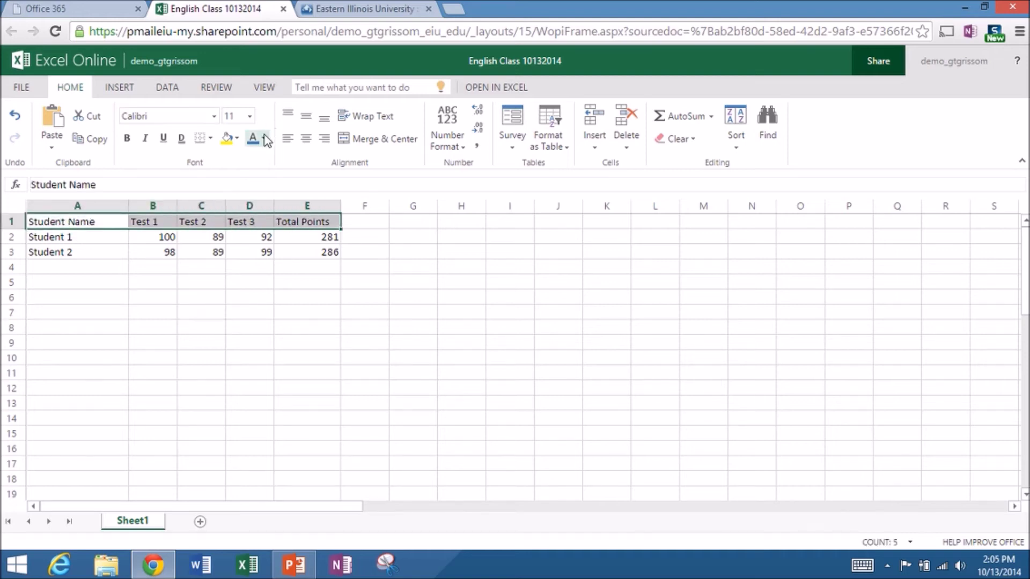
pyautogui.click(265, 139)
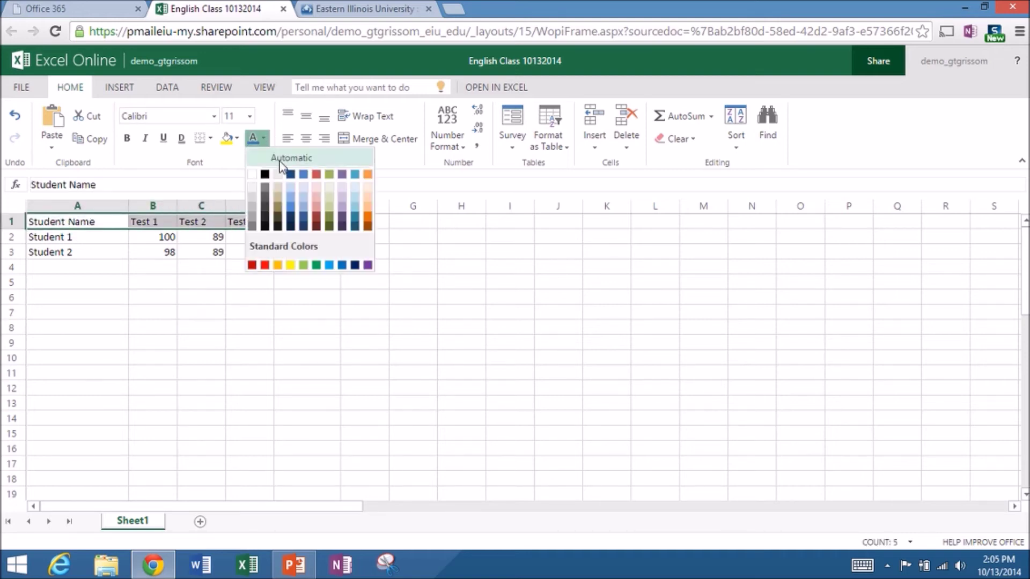
pyautogui.click(268, 265)
pyautogui.click(128, 137)
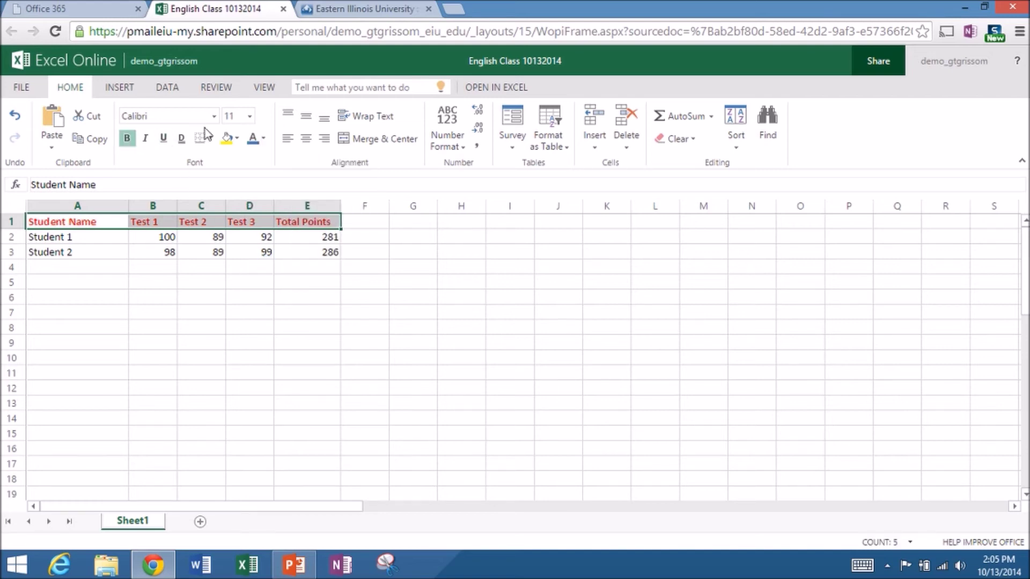
pyautogui.click(247, 117)
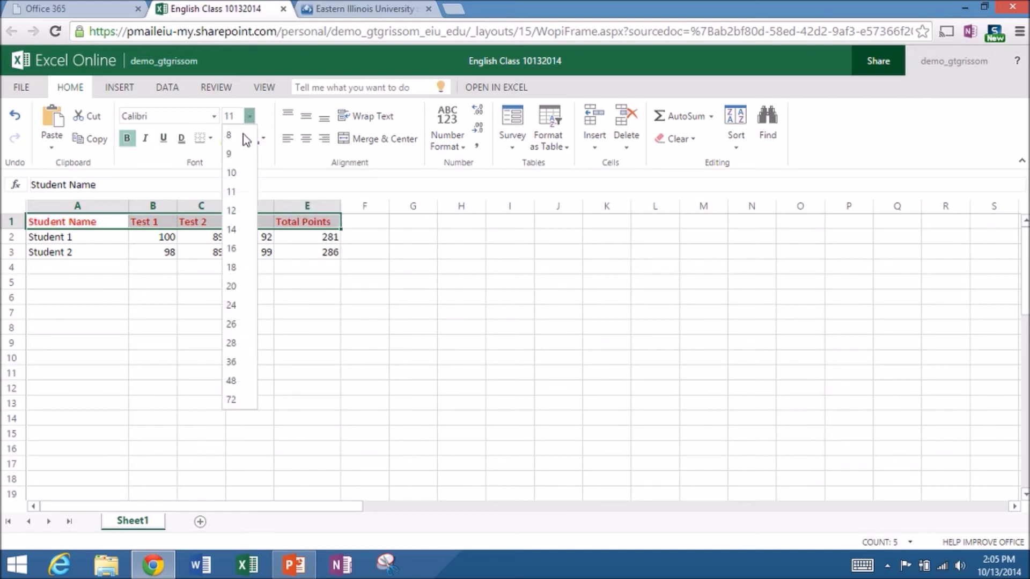
pyautogui.click(232, 248)
pyautogui.click(202, 350)
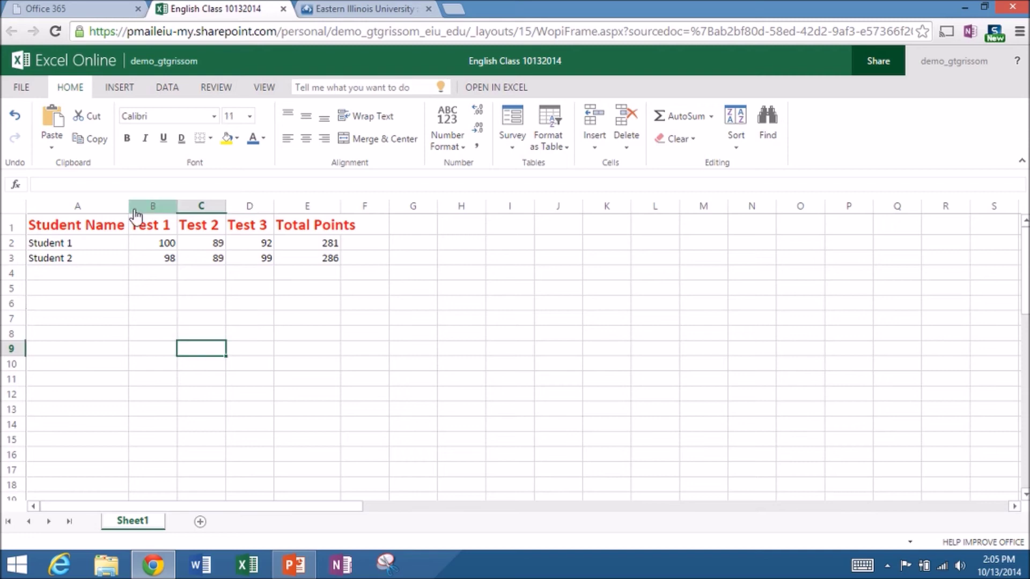
# - Widen columns A and D to fit the enlarged headings
pyautogui.moveTo(129, 205); pyautogui.dragTo(136, 205)
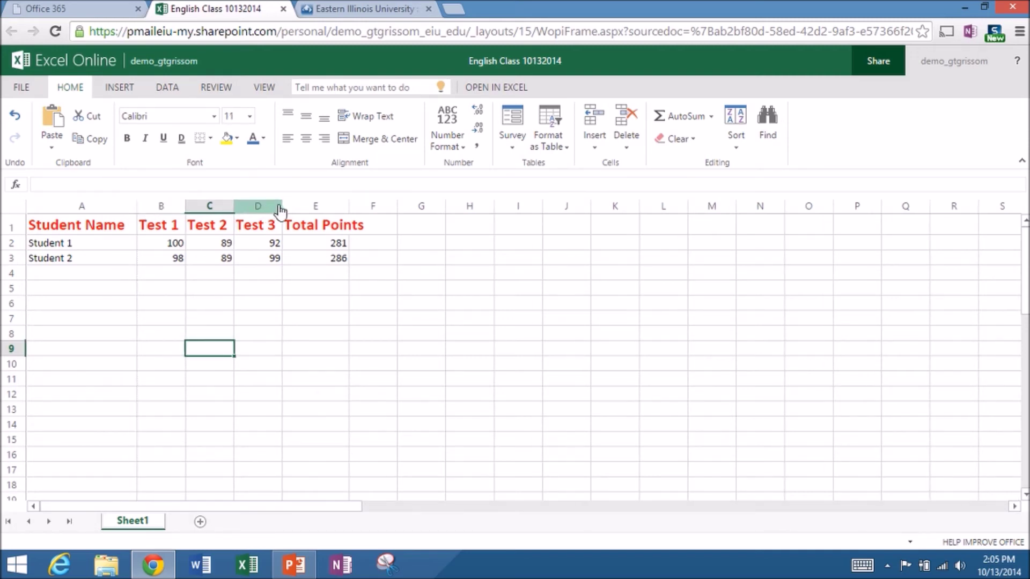
pyautogui.moveTo(281, 203); pyautogui.dragTo(289, 205)
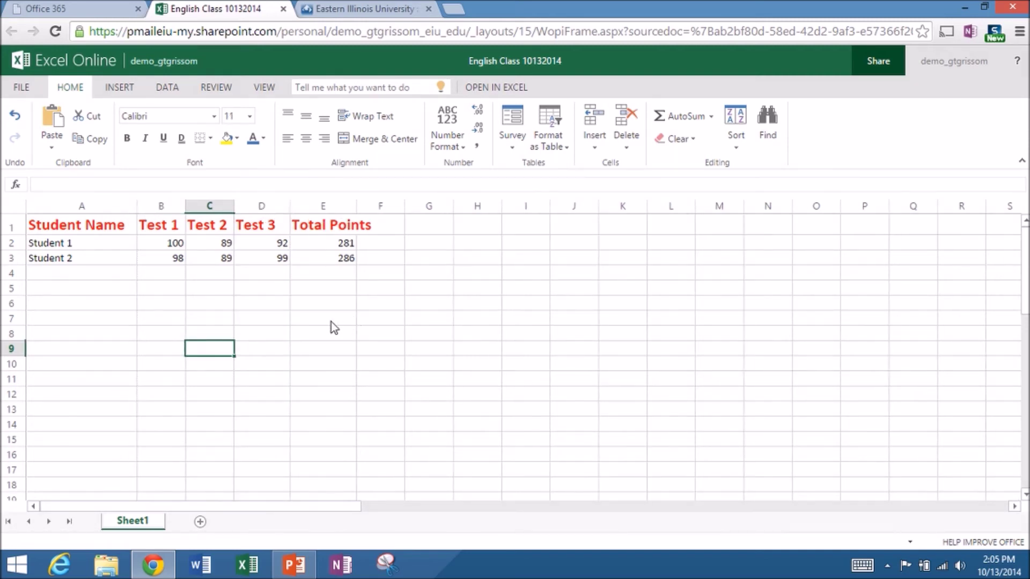
pyautogui.click(331, 321)
pyautogui.click(336, 261)
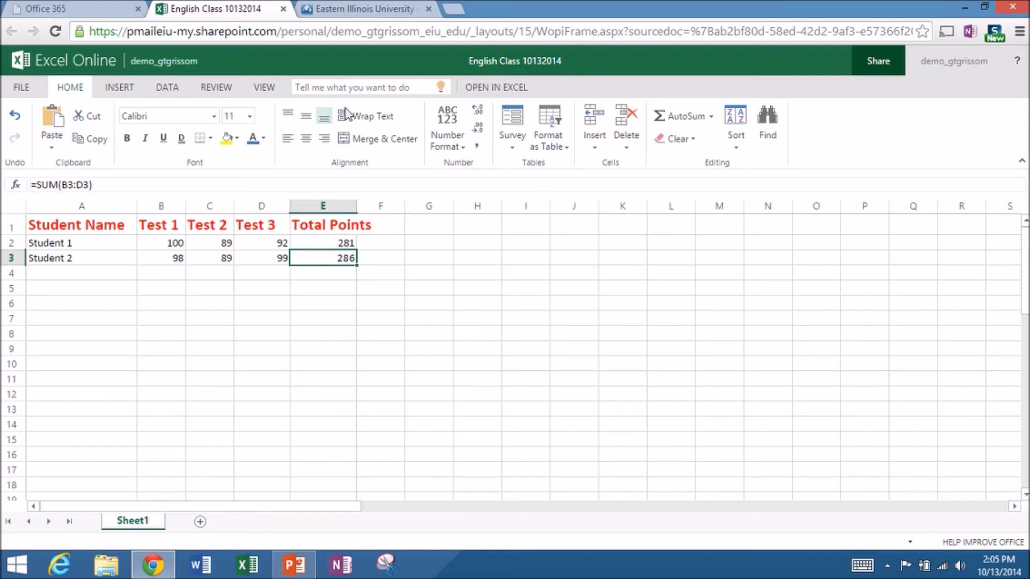
# - Go to OneDrive, look inside the Word Online Demo folder, then return to Documents
pyautogui.click(143, 70)
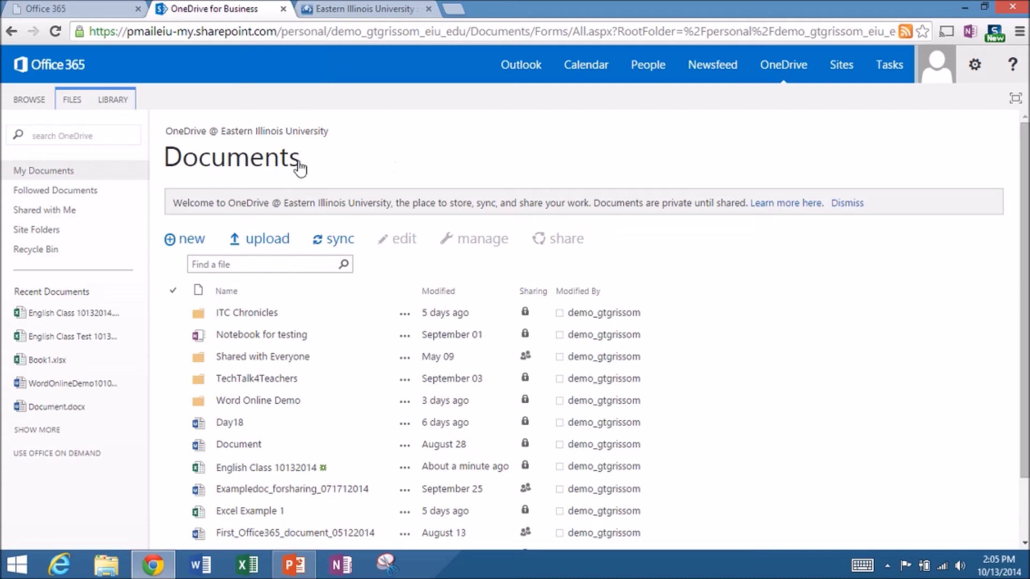
pyautogui.scroll(-1, 293, 214)
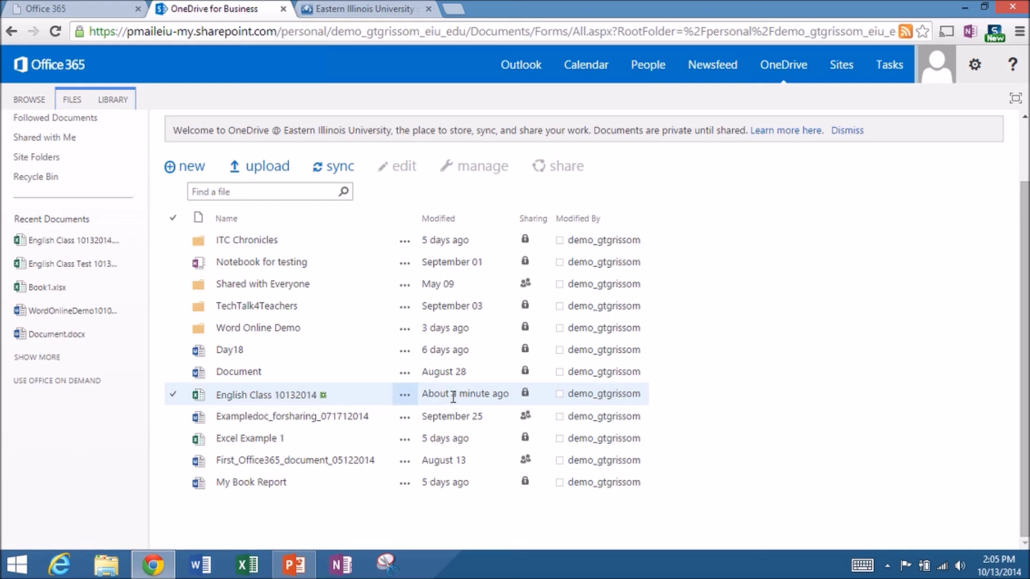
pyautogui.moveTo(458, 397)
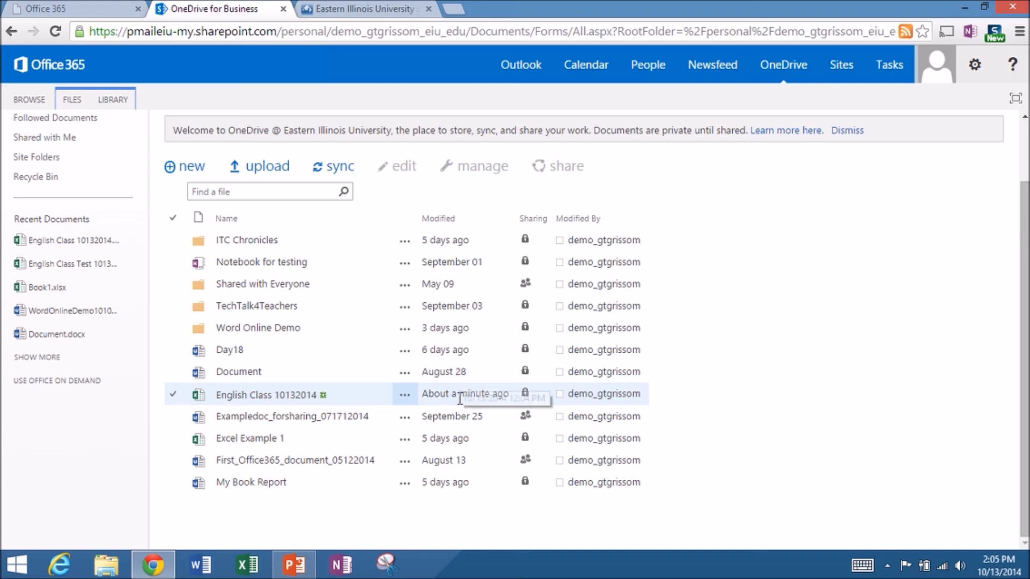
pyautogui.click(252, 330)
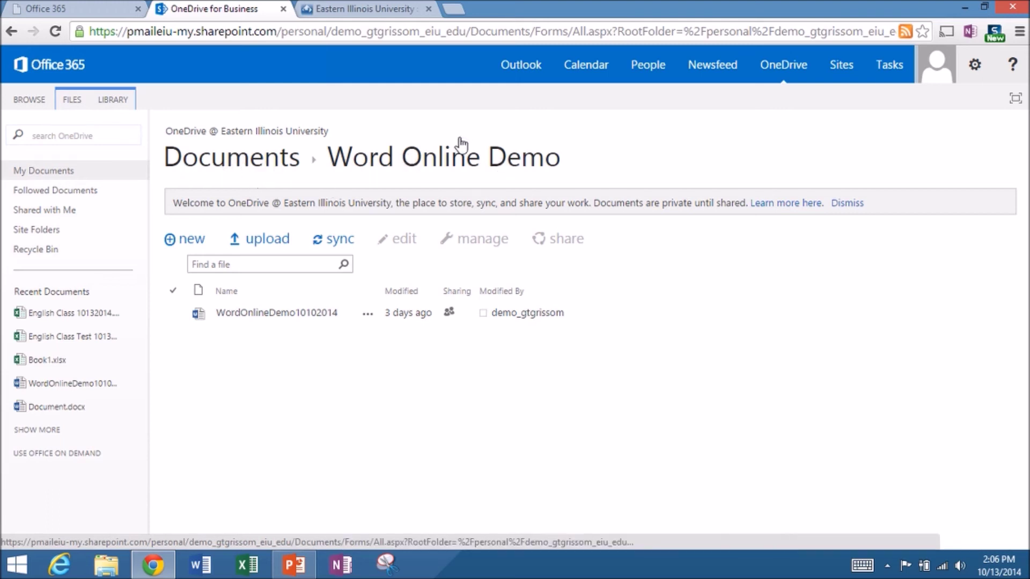
pyautogui.click(234, 161)
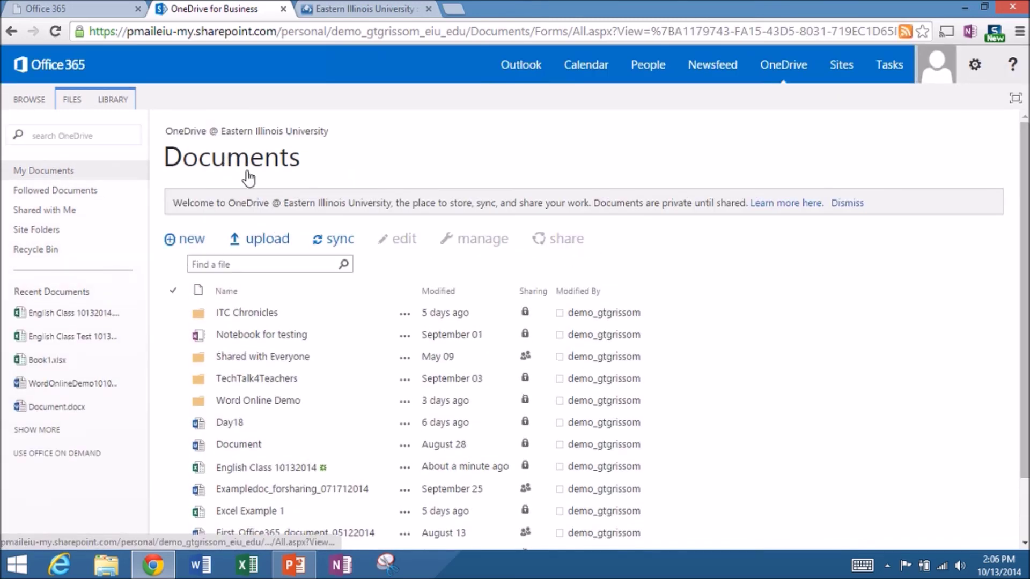
# - Drag English Class 10132014 into the Word Online Demo folder and open it to confirm
pyautogui.scroll(-2, 283, 290)
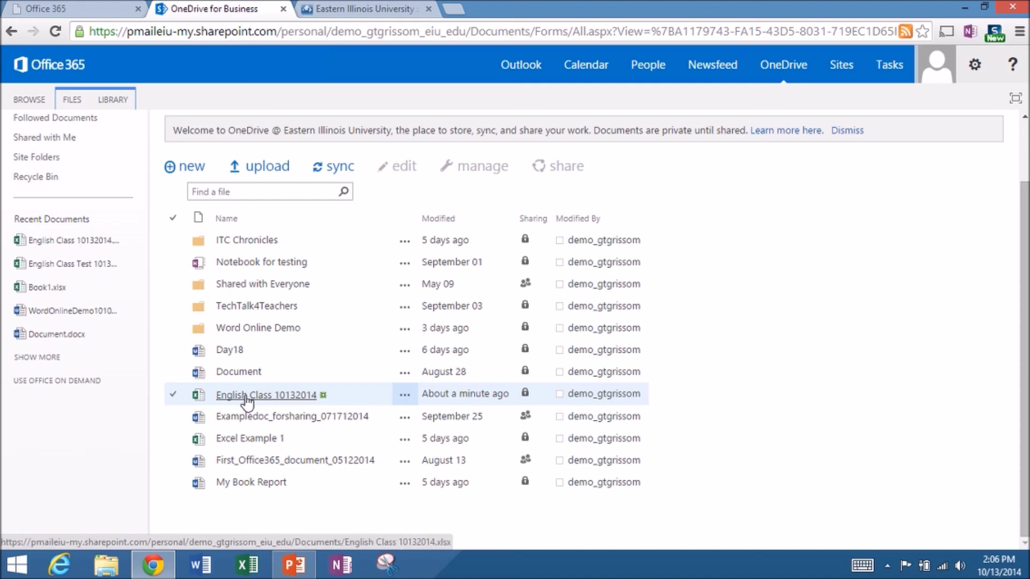
pyautogui.moveTo(246, 372); pyautogui.dragTo(230, 329)
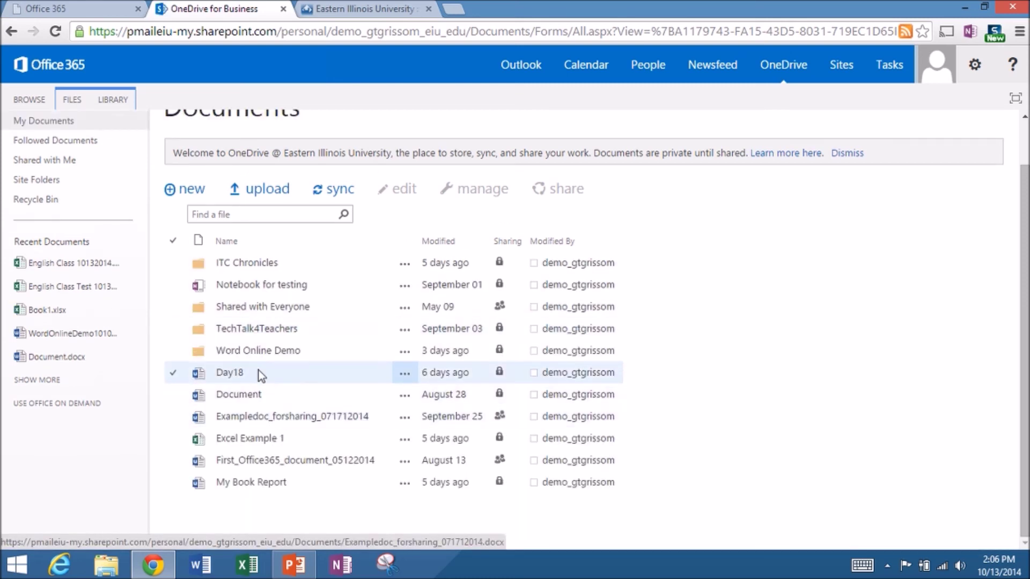
pyautogui.click(253, 351)
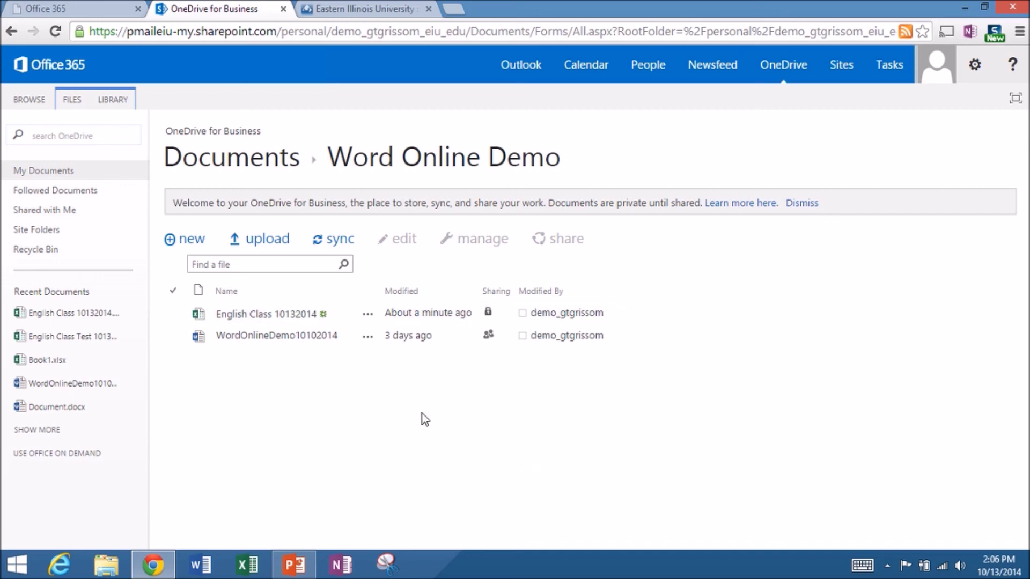
pyautogui.click(50, 68)
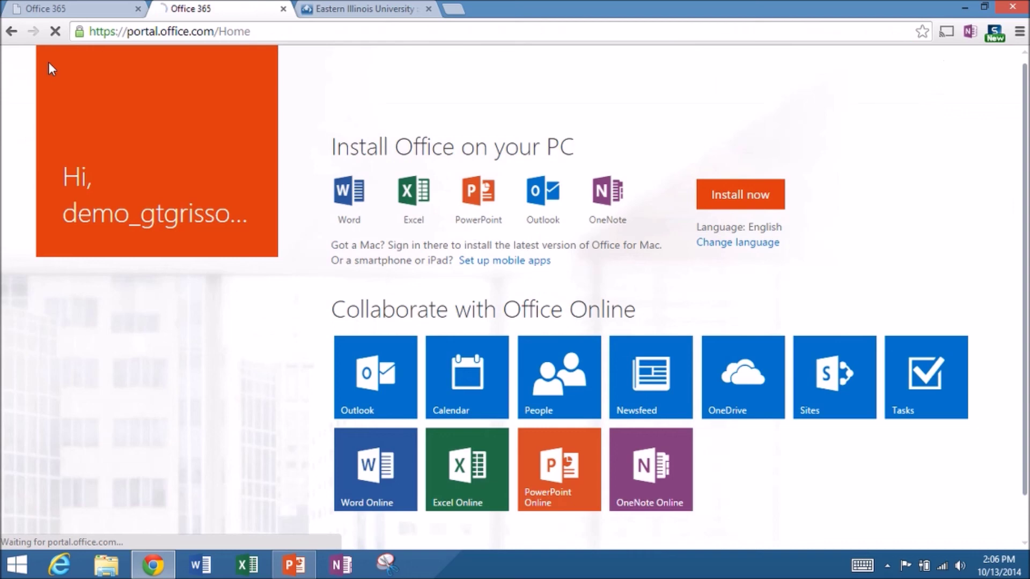